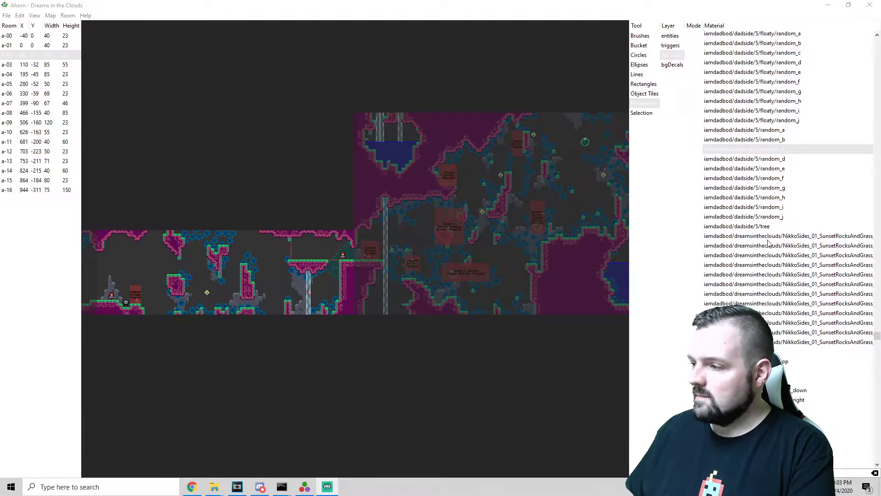
# Step: Select the dadside random_h decal and zoom in on the room's left end with the spawn
pyautogui.click(760, 198)
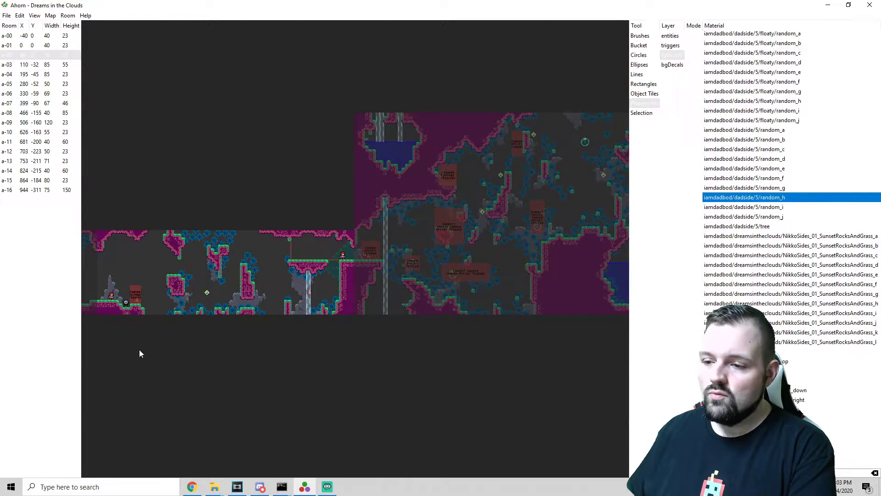
pyautogui.scroll(2, 140, 353)
pyautogui.moveTo(189, 354); pyautogui.dragTo(274, 415, button='right')
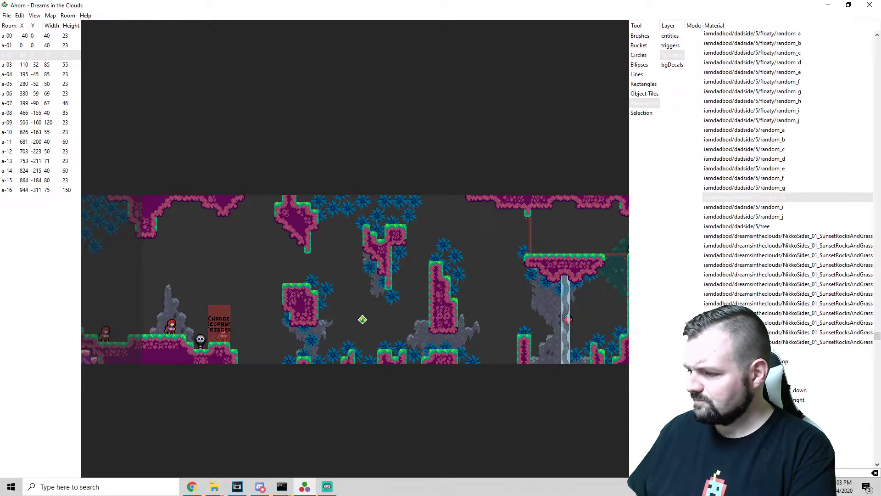
pyautogui.scroll(15, 753, 207)
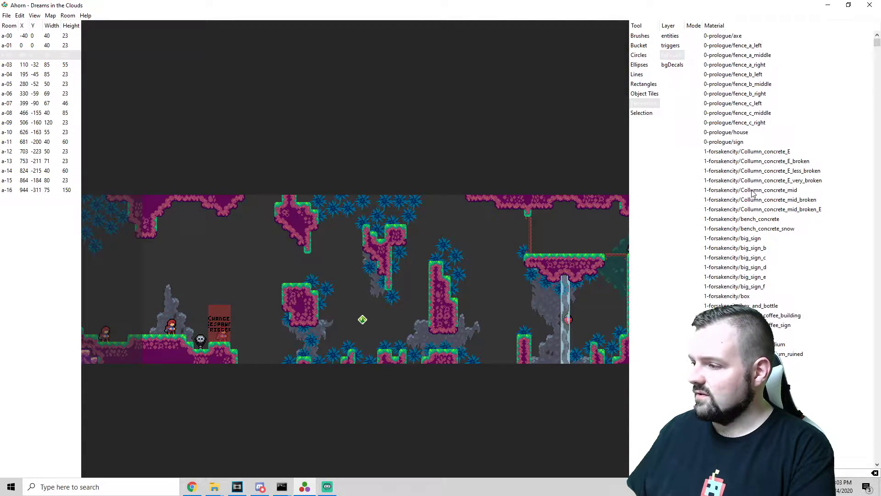
pyautogui.click(741, 248)
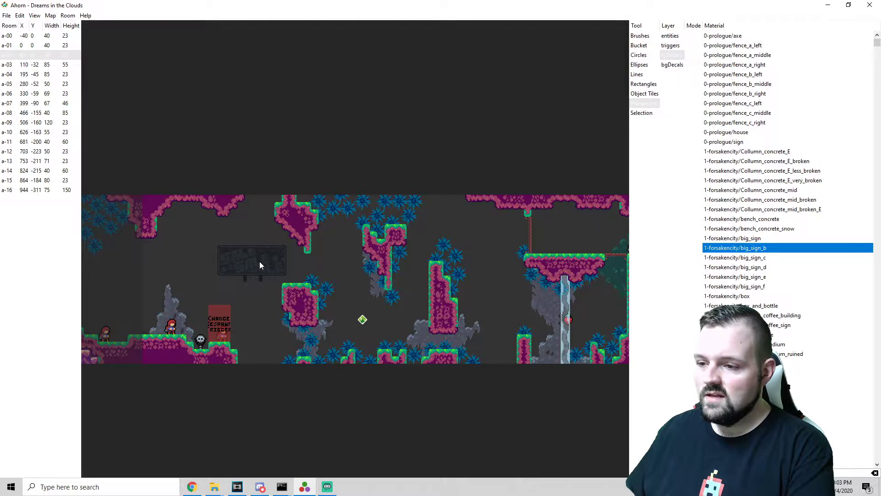
pyautogui.click(303, 269)
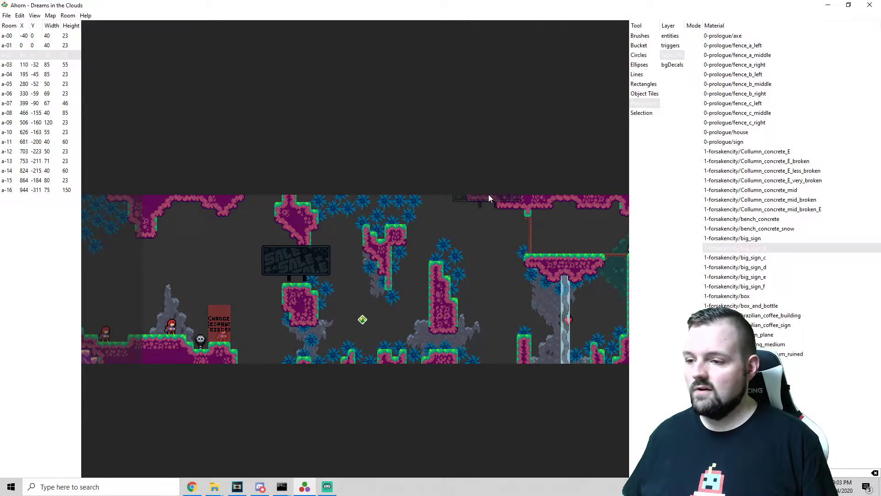
pyautogui.hotkey('ctrl', 'z')
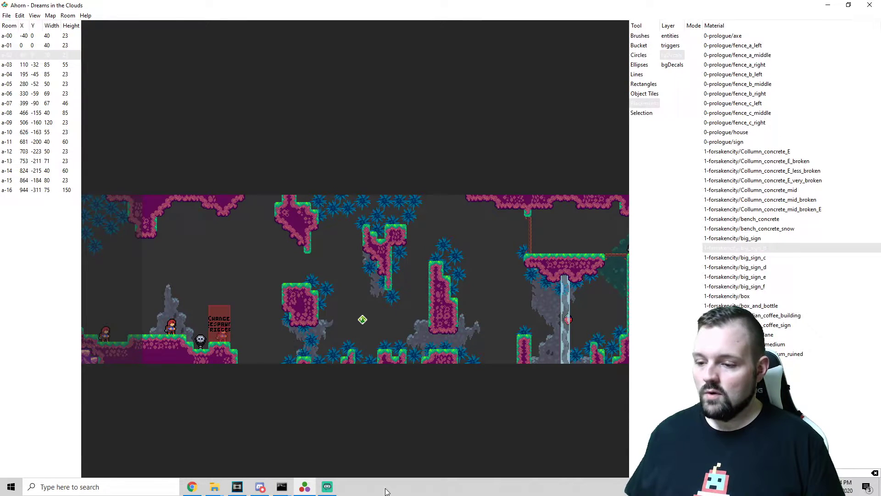
# Step: Bring the 'correct format' folder window forward and move it to the left side
pyautogui.moveTo(215, 486)
pyautogui.click(228, 455)
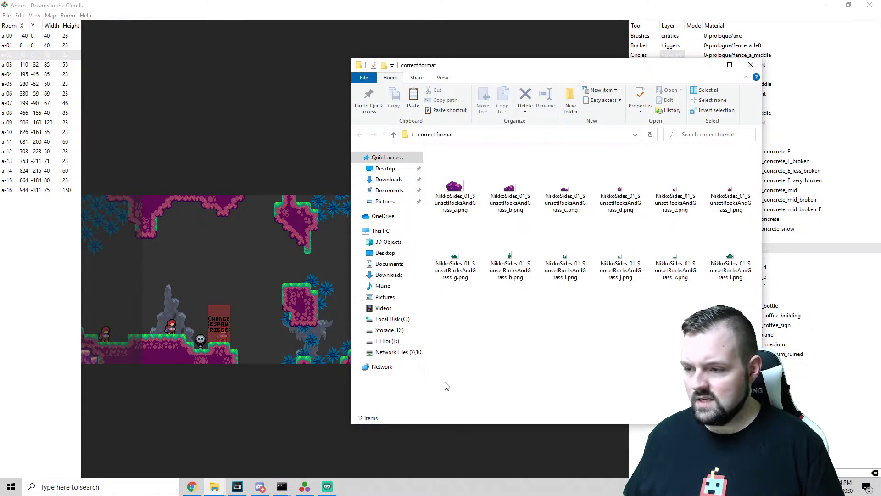
pyautogui.moveTo(505, 64); pyautogui.dragTo(304, 70)
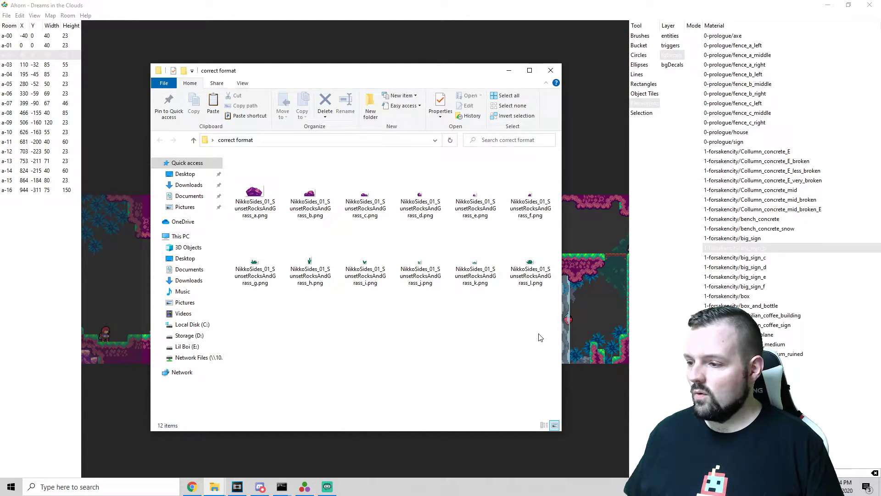
pyautogui.moveTo(543, 313); pyautogui.dragTo(285, 356)
# Step: Select the sunset rocks and grass g, h, i and a PNGs, then bring up the Mods folder window
pyautogui.click(253, 258)
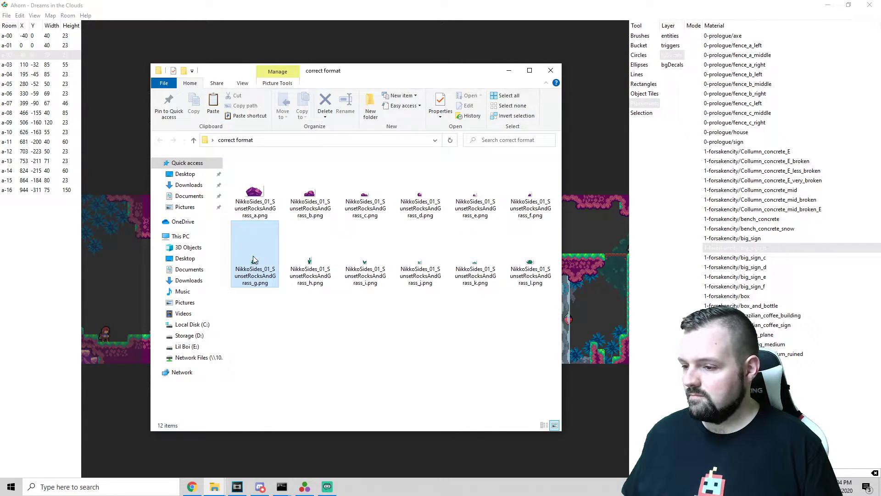
pyautogui.click(311, 269)
pyautogui.click(363, 271)
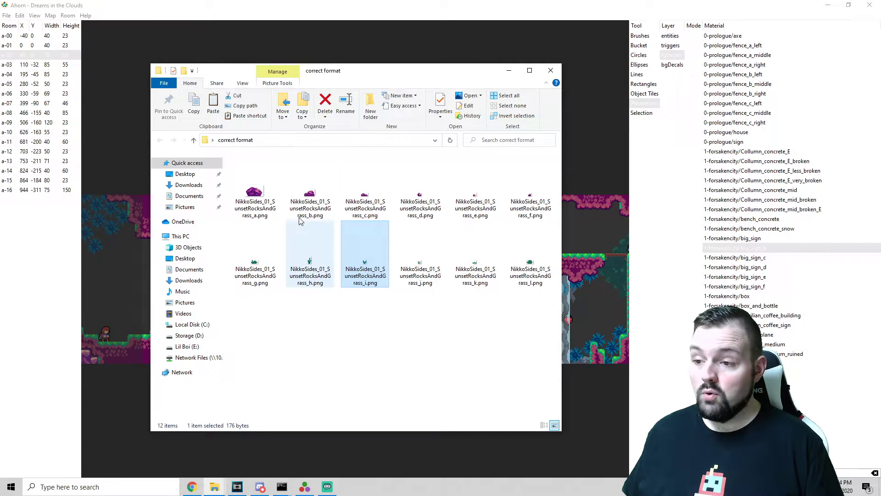
pyautogui.moveTo(256, 220)
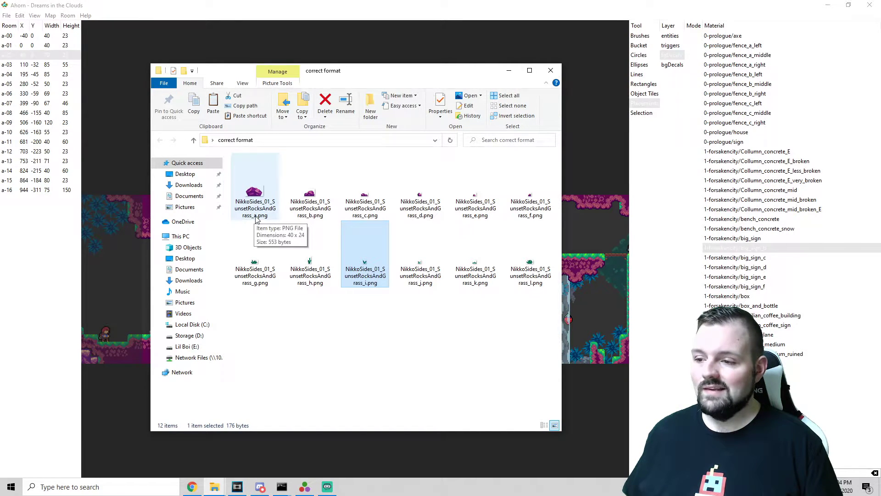
pyautogui.click(256, 219)
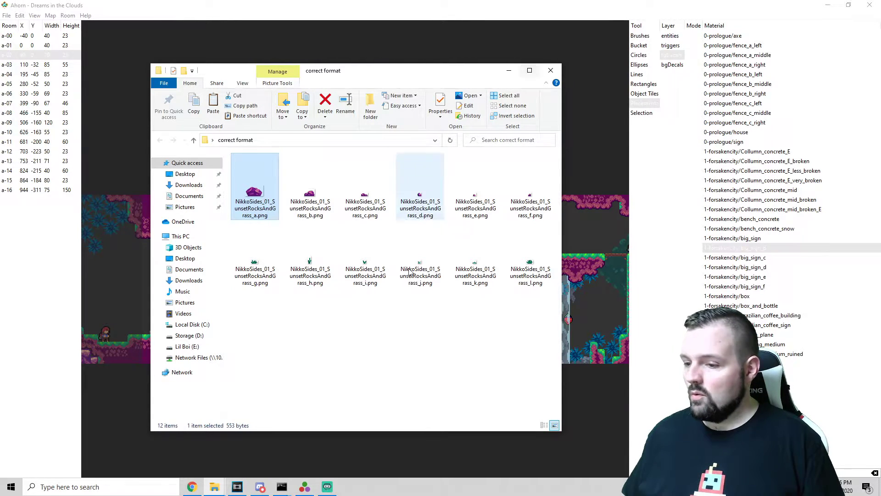
pyautogui.moveTo(214, 486)
pyautogui.click(282, 451)
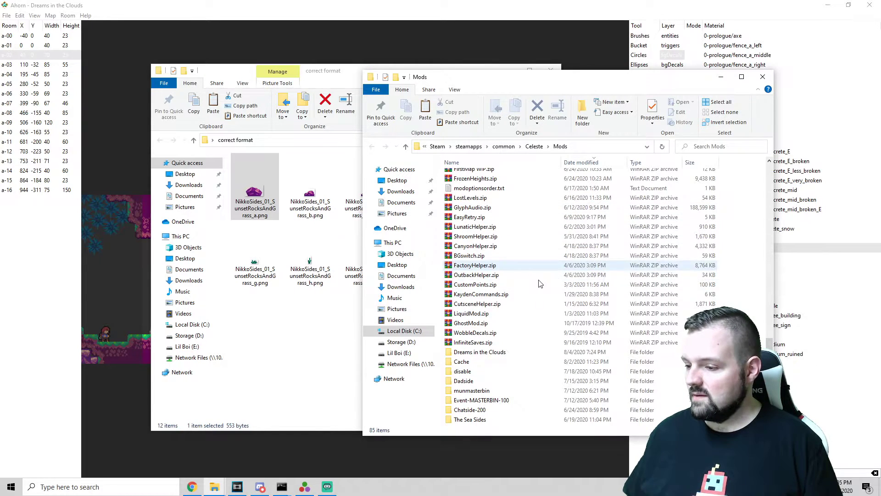
# Step: Navigate into Dreams in the Clouds > Graphics > Atlases > Gameplay, backing out of tilesets
pyautogui.doubleClick(494, 356)
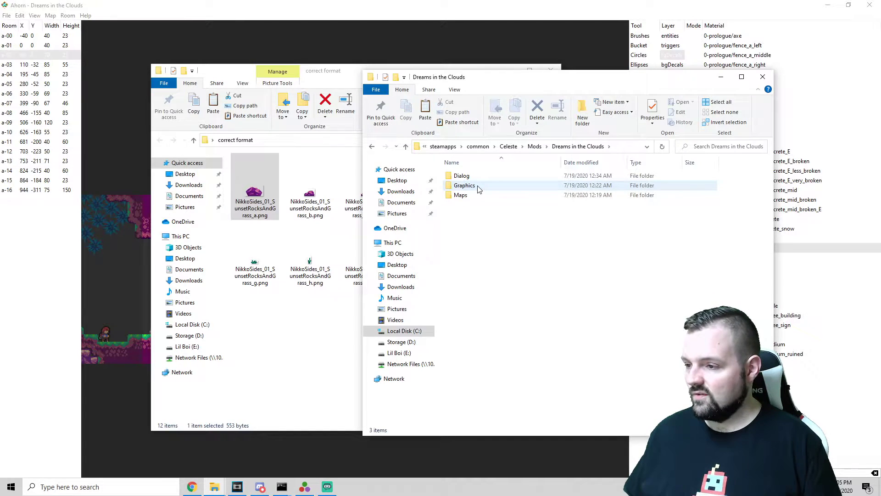
pyautogui.doubleClick(478, 186)
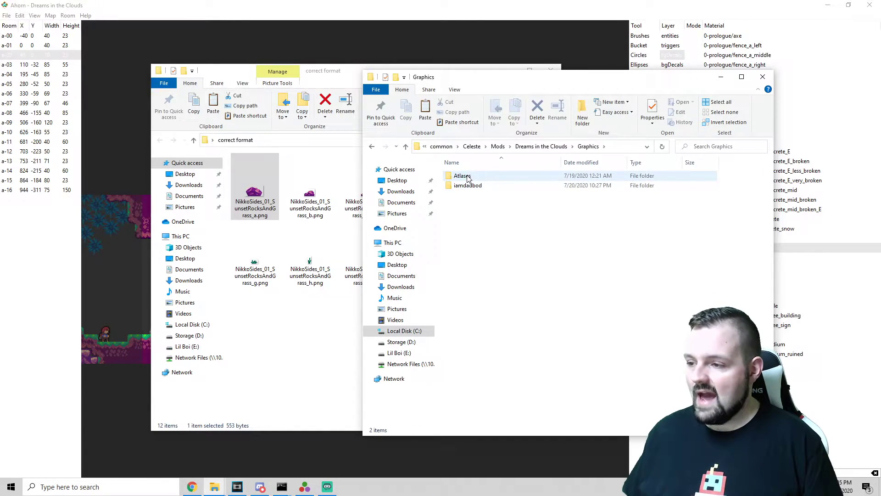
pyautogui.doubleClick(470, 177)
pyautogui.doubleClick(472, 178)
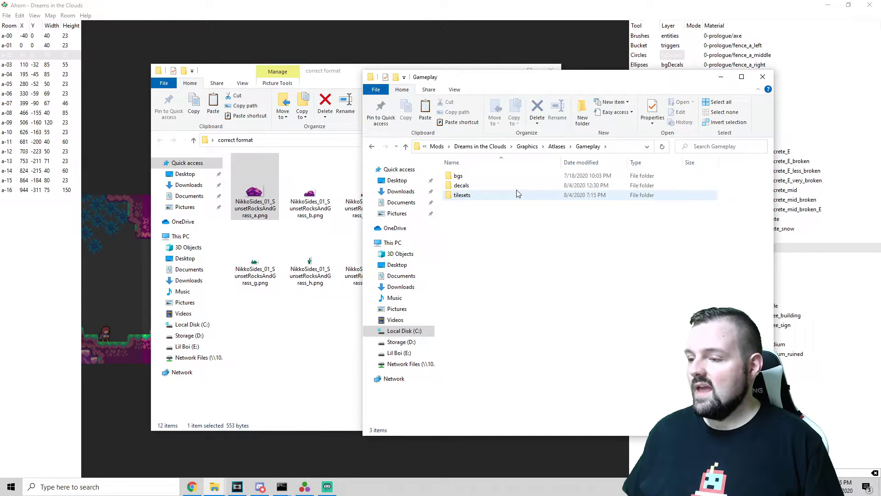
pyautogui.doubleClick(518, 194)
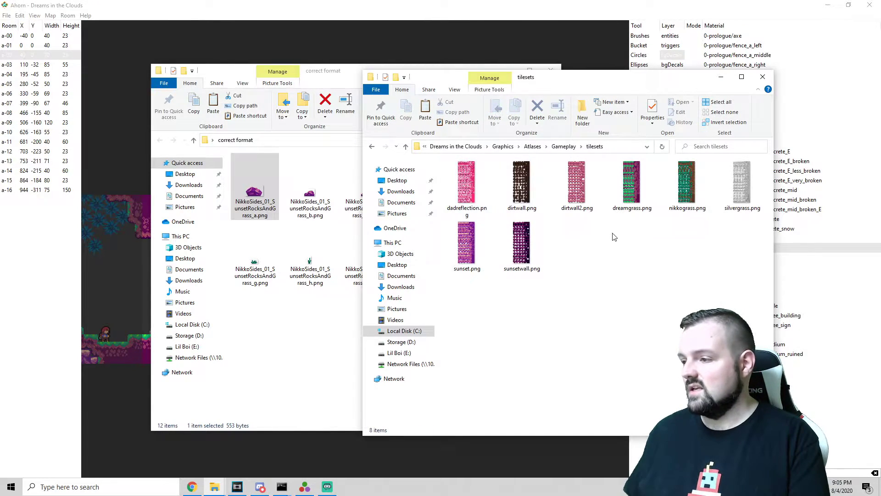
pyautogui.hotkey('alt', 'Left')
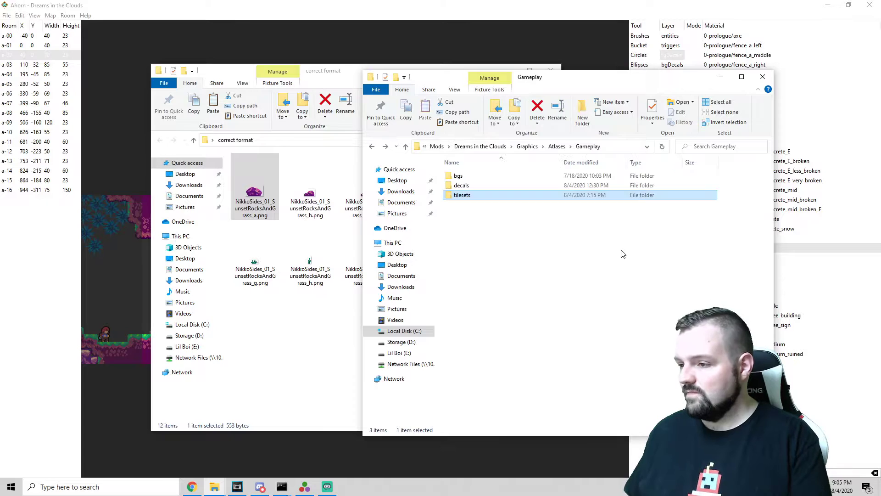
# Step: Open decals > iamdadbod > dreamsintheclouds and check that the twelve NikkoSides PNGs are there
pyautogui.doubleClick(471, 186)
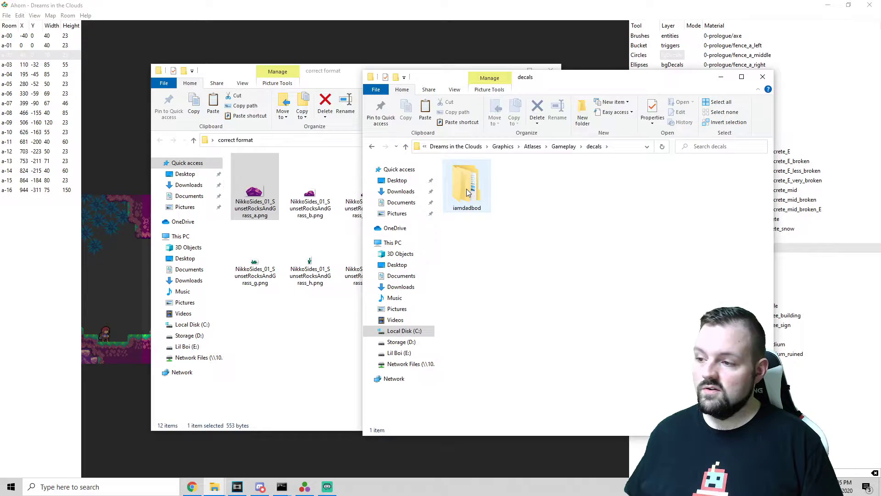
pyautogui.doubleClick(468, 192)
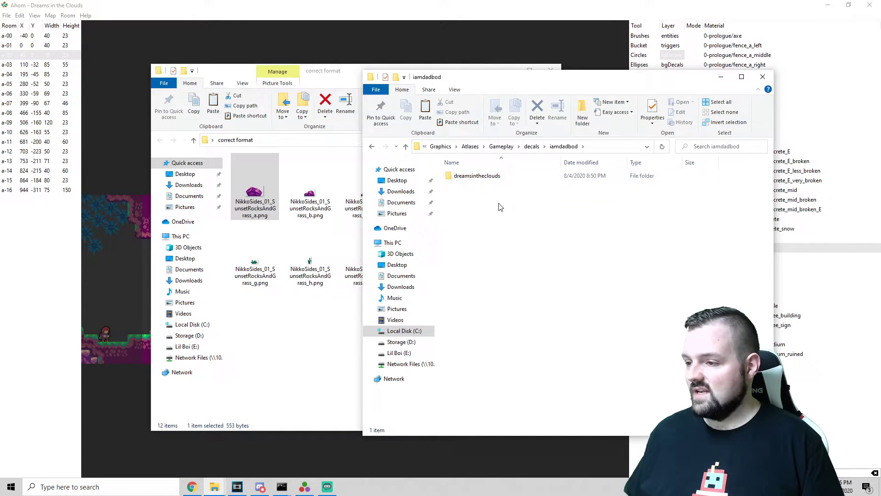
pyautogui.doubleClick(478, 175)
pyautogui.moveTo(765, 334); pyautogui.dragTo(448, 160)
pyautogui.click(557, 353)
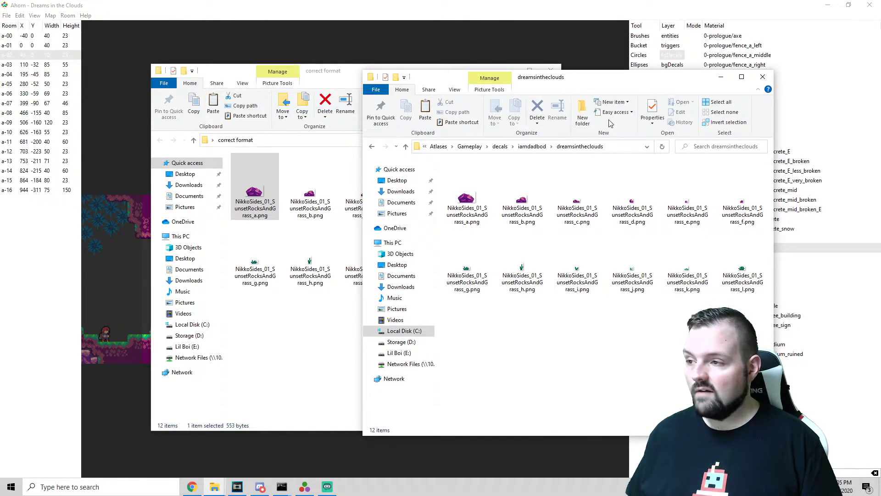
# Step: Back in Ahorn, select the first NikkoSides sunset rock decal in the Material list
pyautogui.click(456, 29)
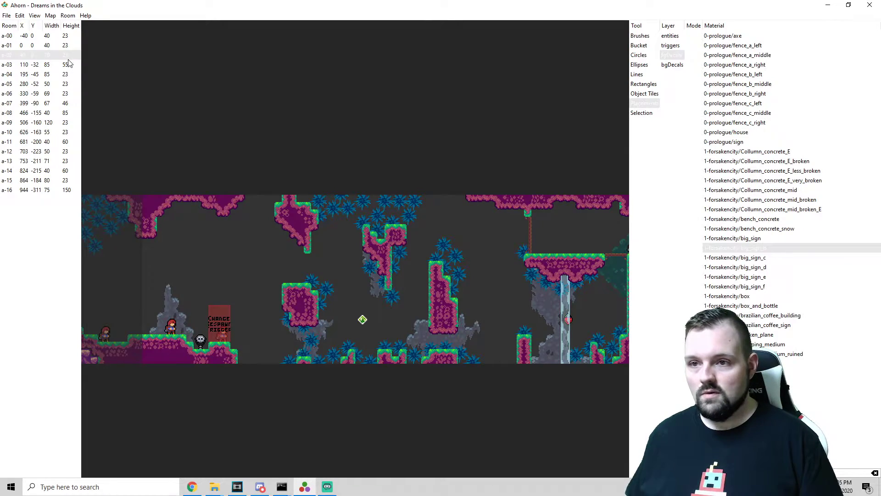
pyautogui.moveTo(878, 46)
pyautogui.moveTo(878, 46); pyautogui.dragTo(877, 323)
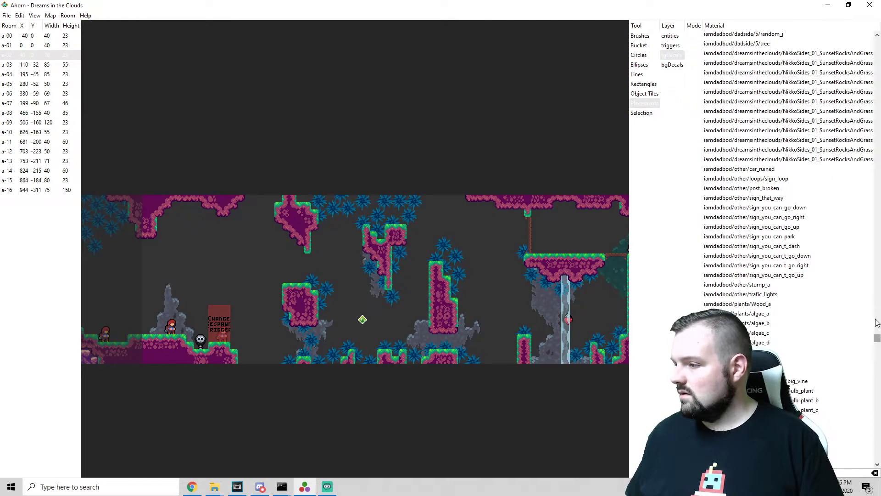
pyautogui.scroll(5, 826, 276)
pyautogui.click(792, 235)
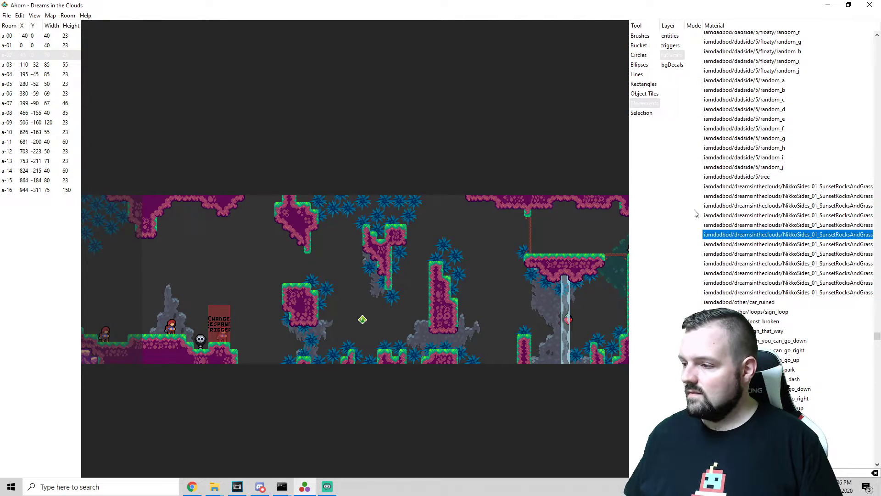
pyautogui.click(742, 186)
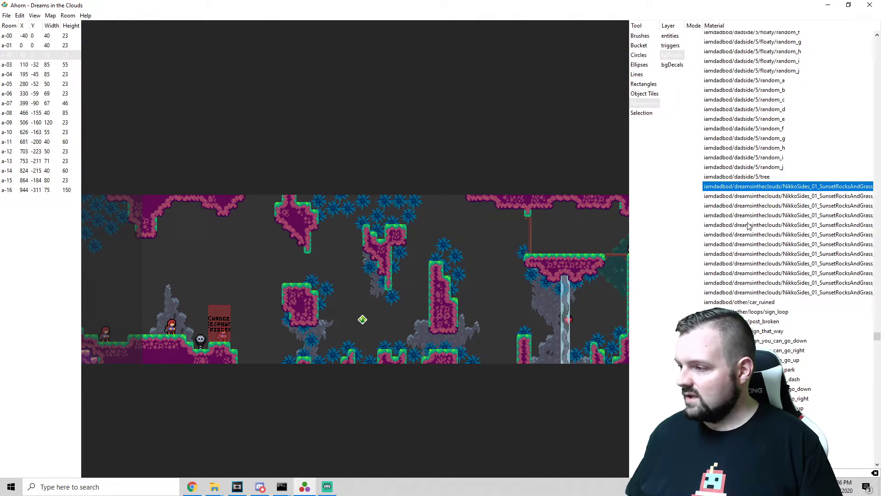
# Step: Pan the map and stamp the purple rock decal into the room
pyautogui.moveTo(413, 298); pyautogui.dragTo(376, 332, button='right')
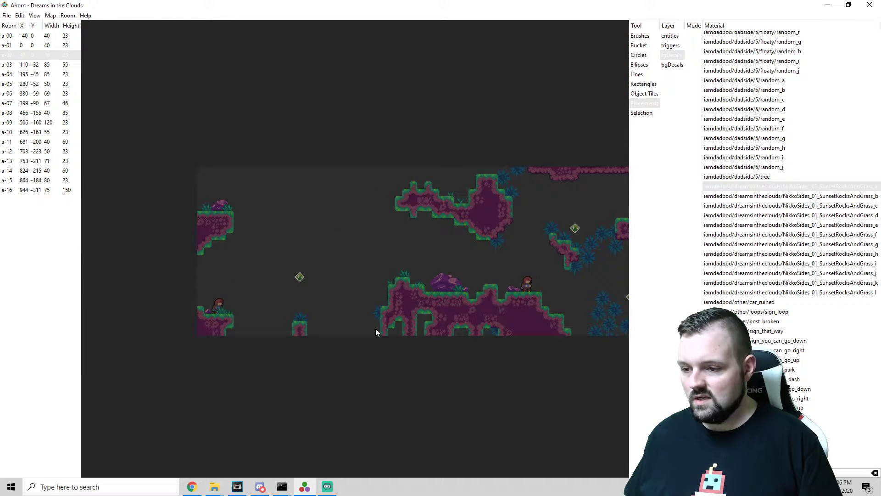
pyautogui.moveTo(461, 311); pyautogui.dragTo(309, 248, button='right')
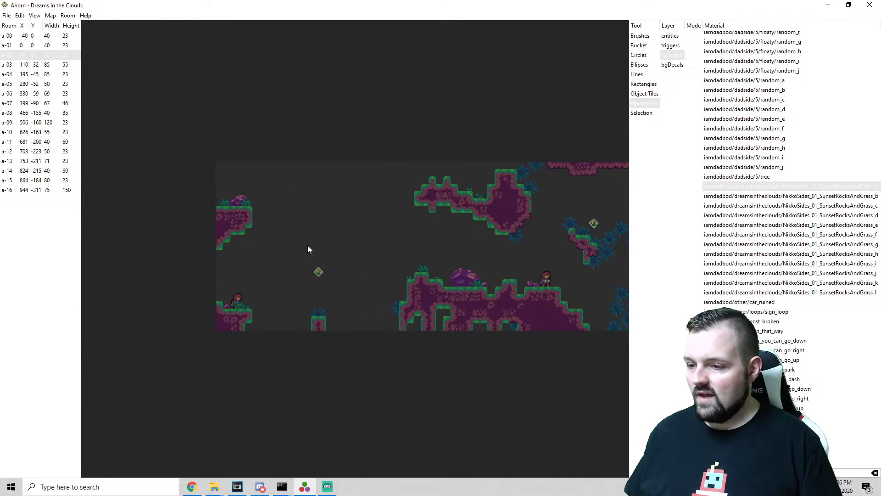
pyautogui.click(327, 278)
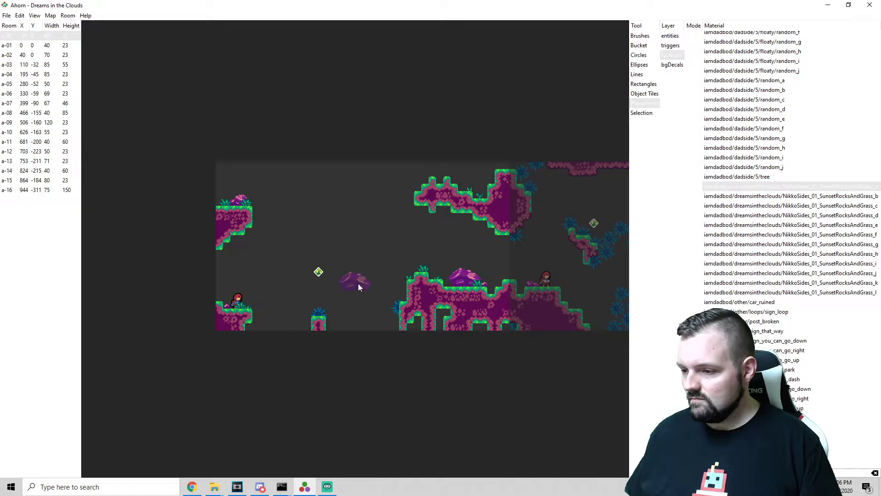
pyautogui.moveTo(533, 301); pyautogui.dragTo(500, 309, button='right')
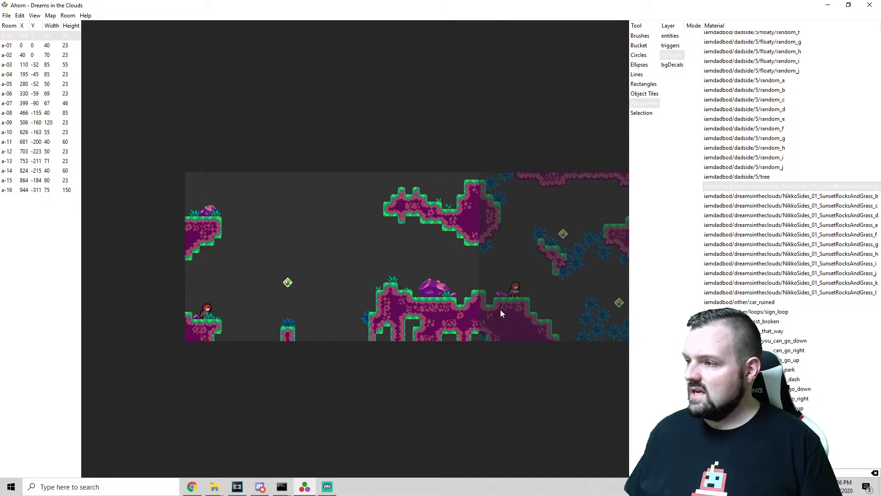
# Step: Set the placement layer to bgDecals
pyautogui.click(672, 65)
pyautogui.click(673, 56)
pyautogui.click(674, 65)
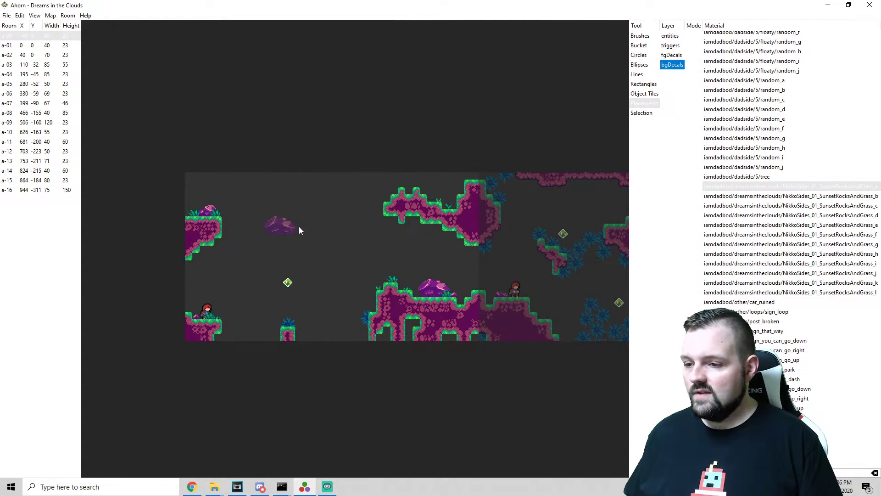
# Step: Switch to fgDecals, make room a-02 active and zoom to its central platforms
pyautogui.click(679, 56)
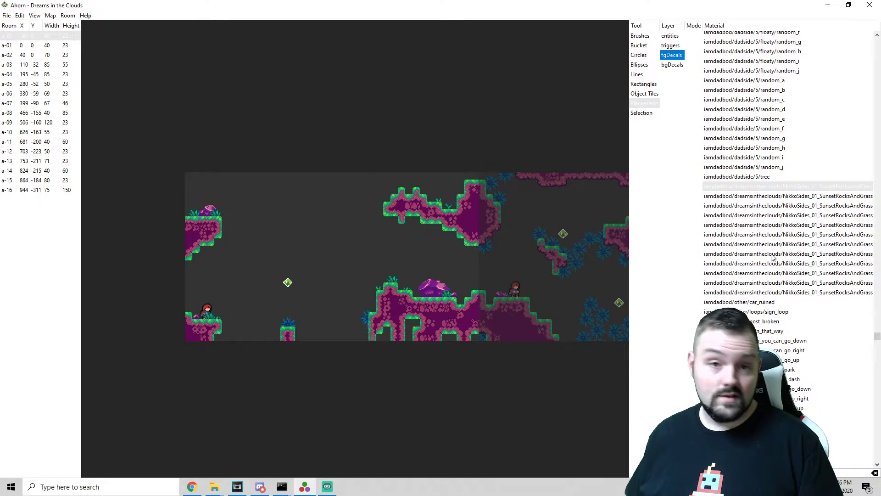
pyautogui.moveTo(505, 294); pyautogui.dragTo(339, 284, button='right')
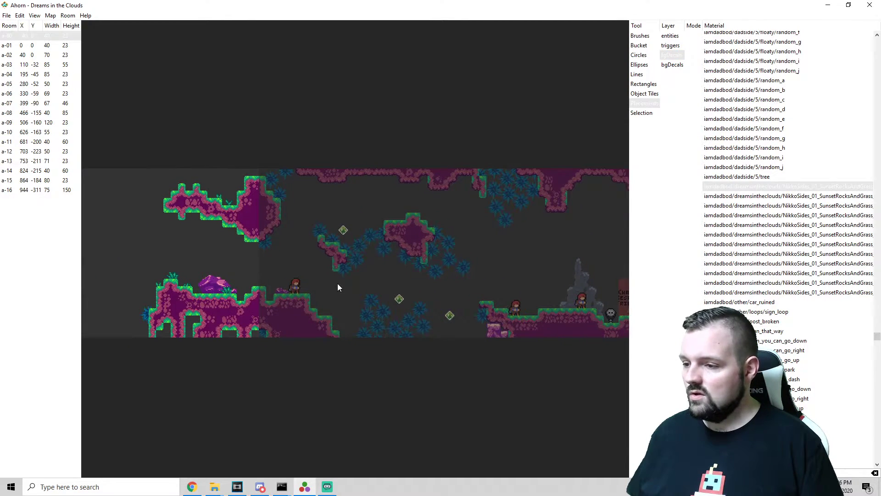
pyautogui.click(592, 239)
pyautogui.moveTo(591, 292); pyautogui.dragTo(412, 258, button='right')
pyautogui.scroll(3, 478, 260)
pyautogui.moveTo(535, 264); pyautogui.dragTo(273, 305, button='right')
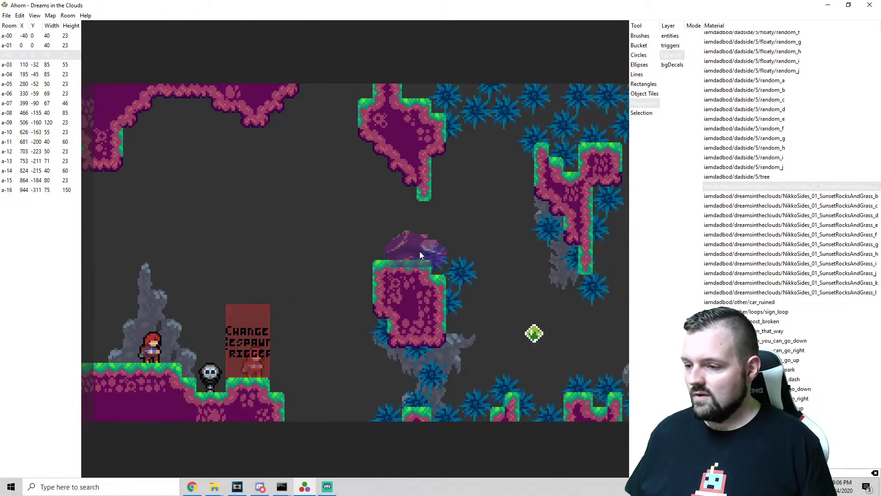
# Step: Test-stamp SunsetRocksAndGrass_a on the central platform, undo it, and select SunsetRocksAndGrass_l
pyautogui.click(789, 197)
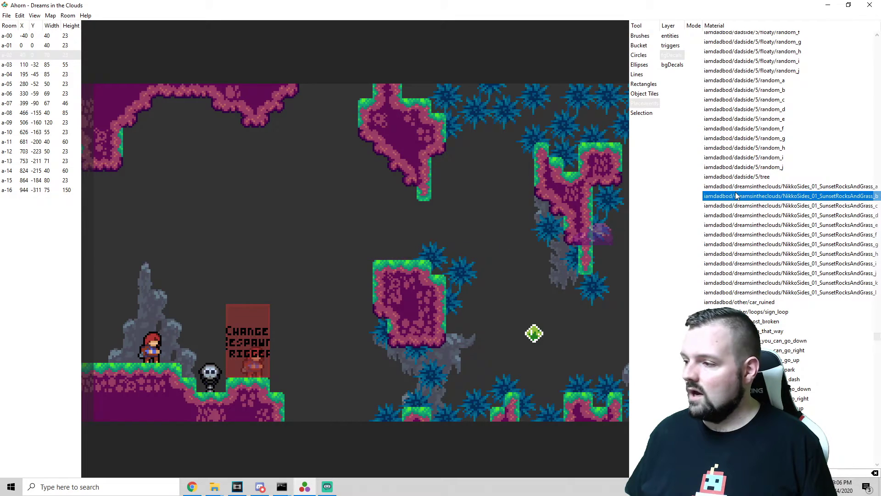
pyautogui.press('Up')
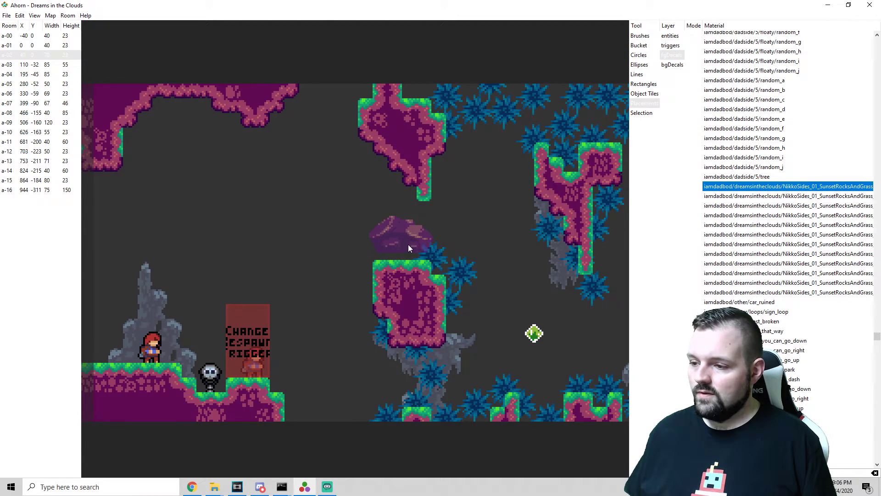
pyautogui.click(407, 249)
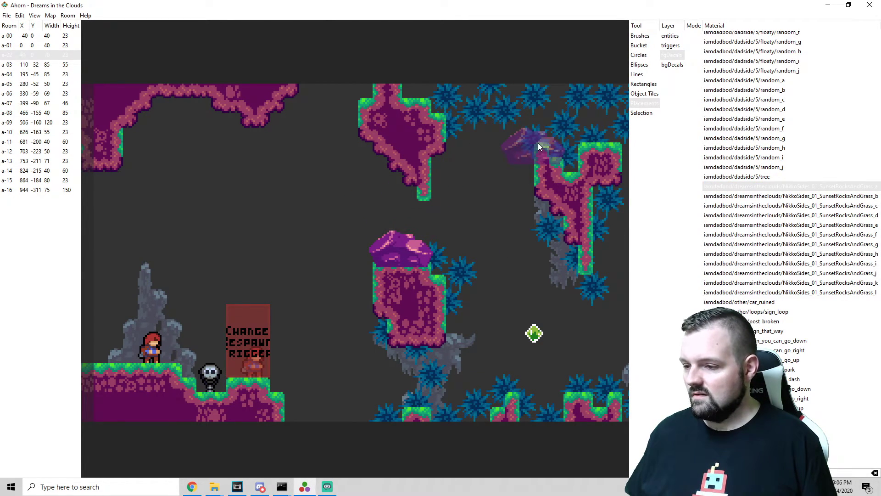
pyautogui.hotkey('ctrl', 'z')
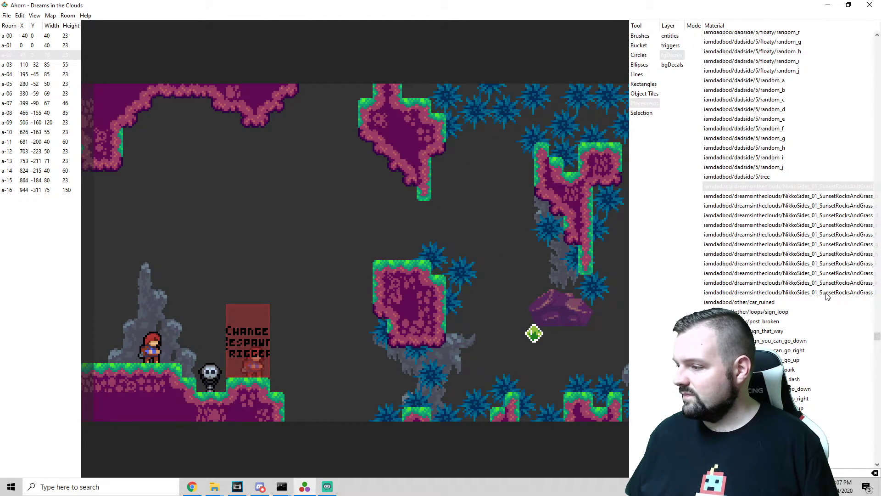
pyautogui.click(763, 293)
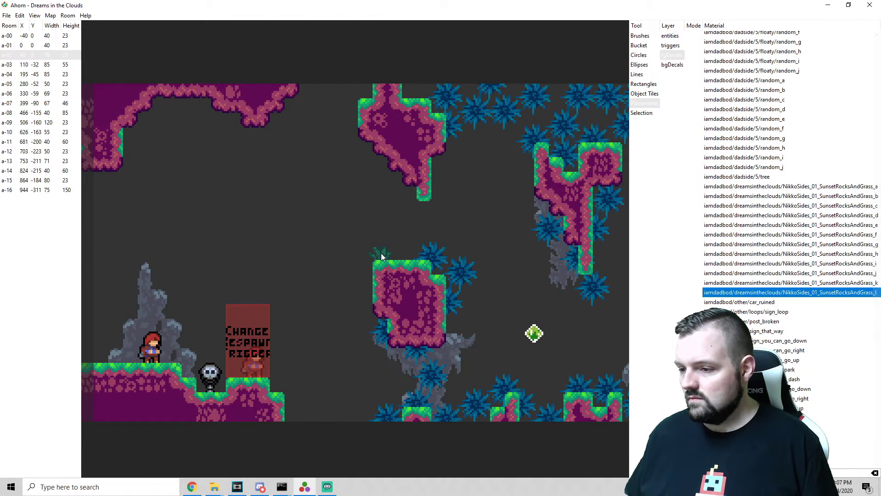